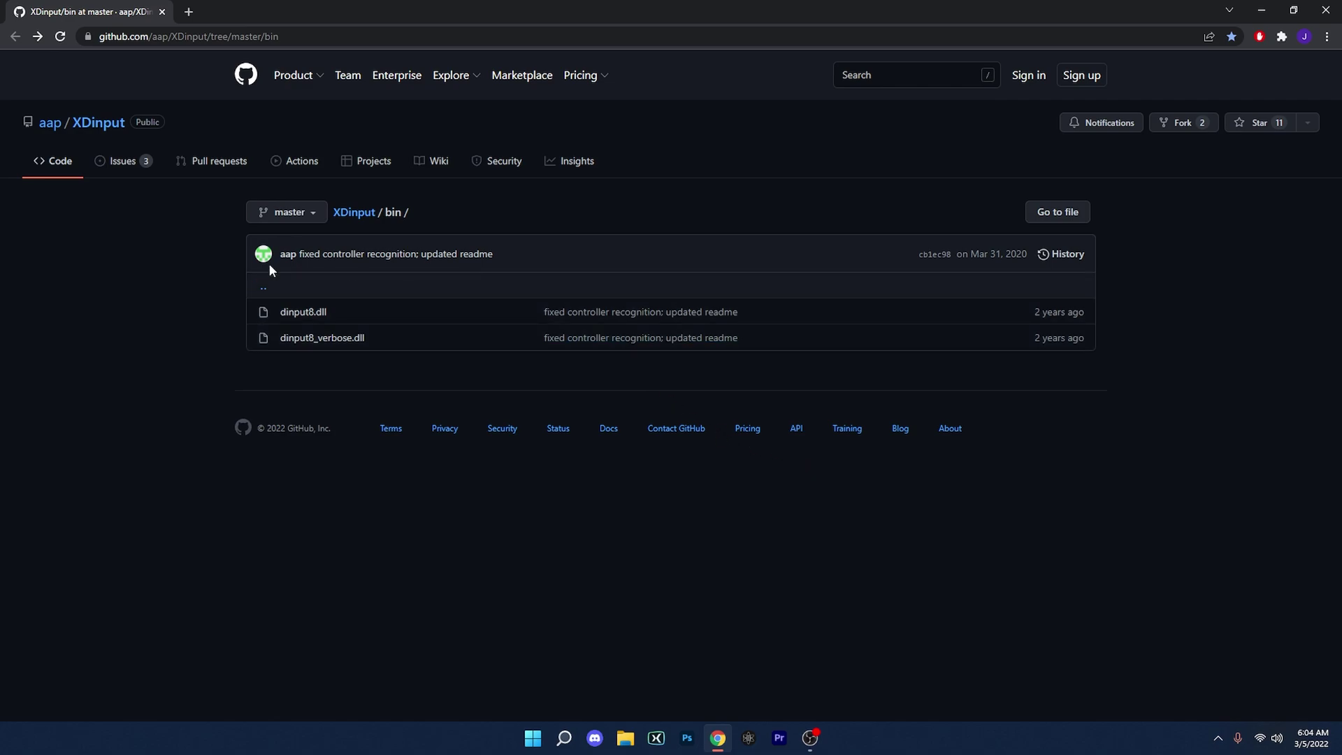
- Download dinput8.dll from its GitHub file page and keep it despite Chrome's harm warning
click(325, 312)
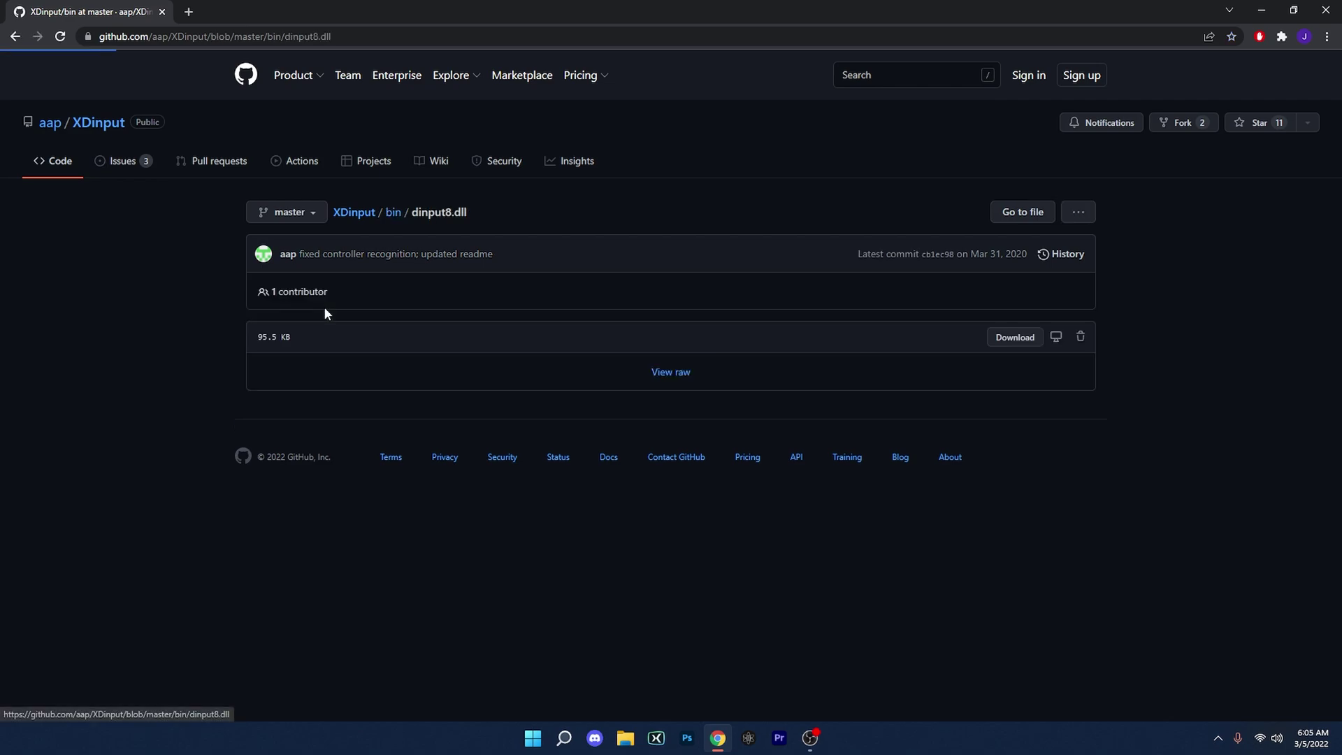
click(1010, 338)
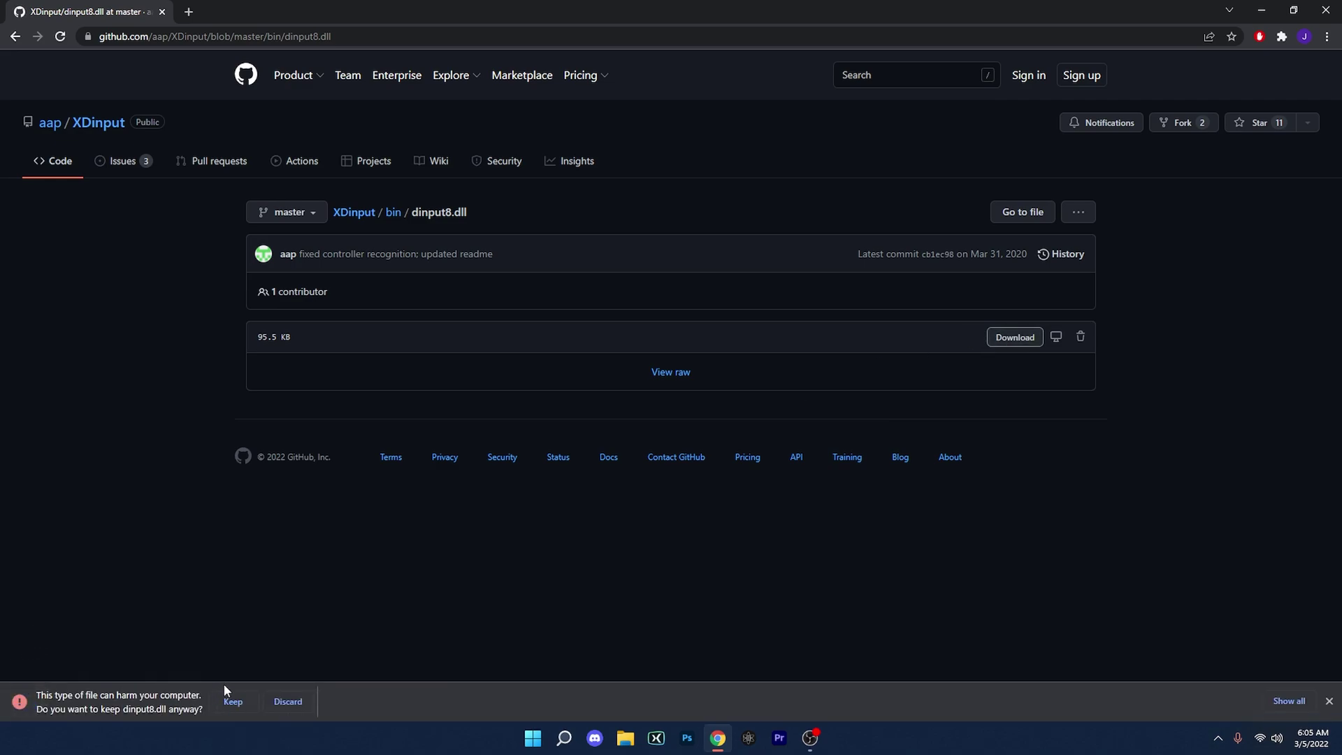
click(233, 699)
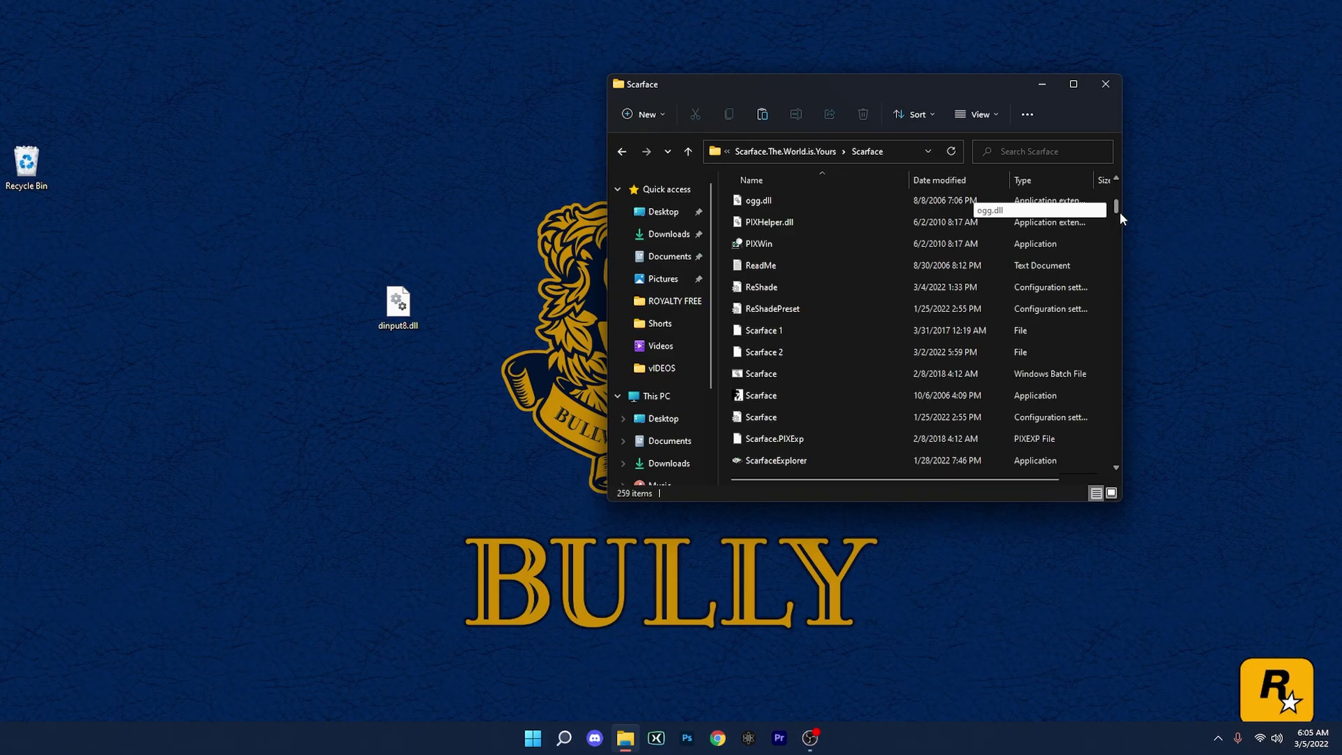
- Copy dinput8.dll from the desktop into the Scarface game folder
scroll(1118, 211, up, 1)
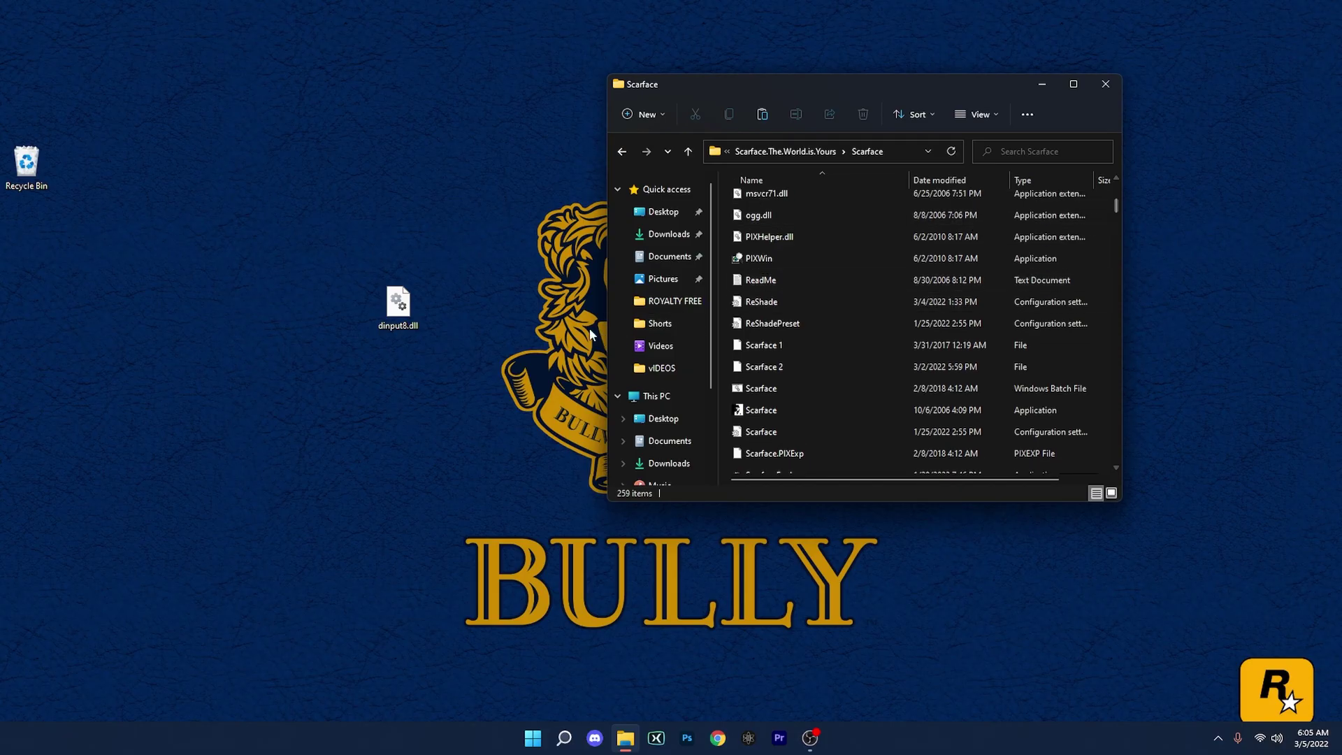
drag(398, 304, 725, 325)
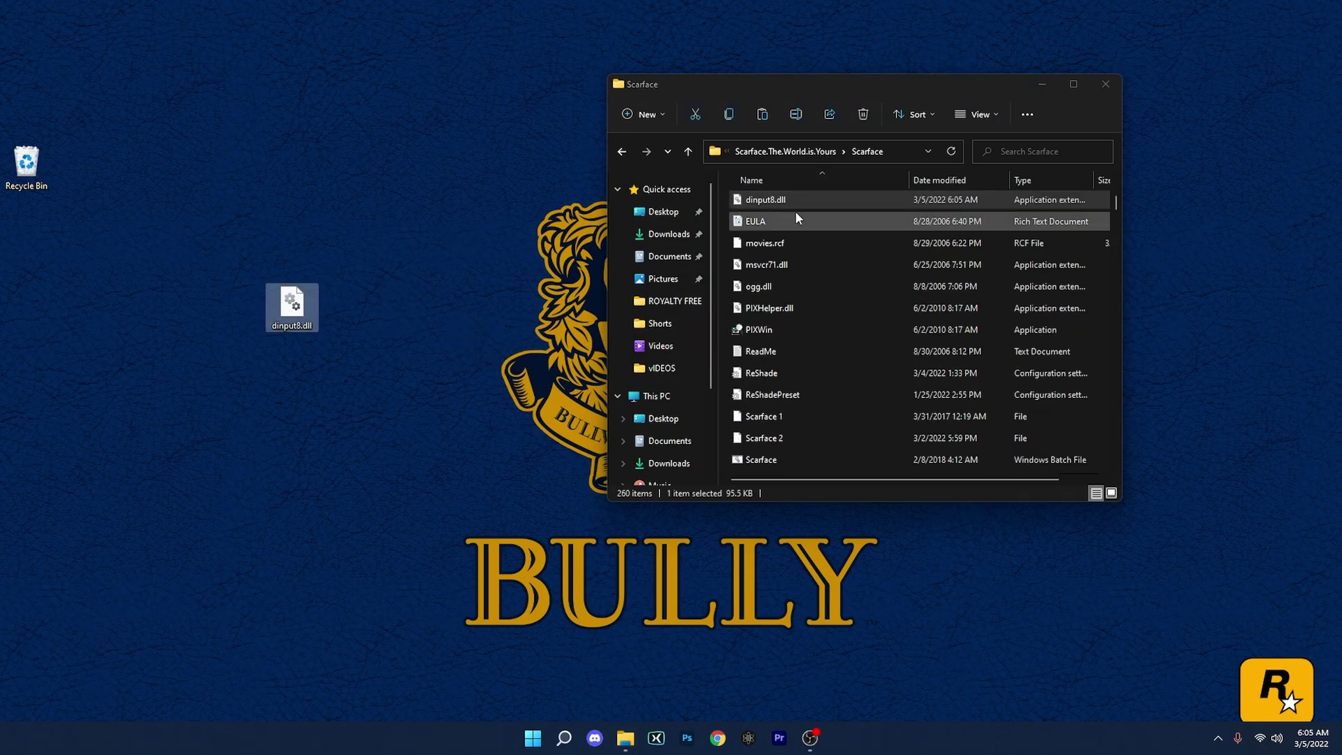
scroll(772, 381, down, 1)
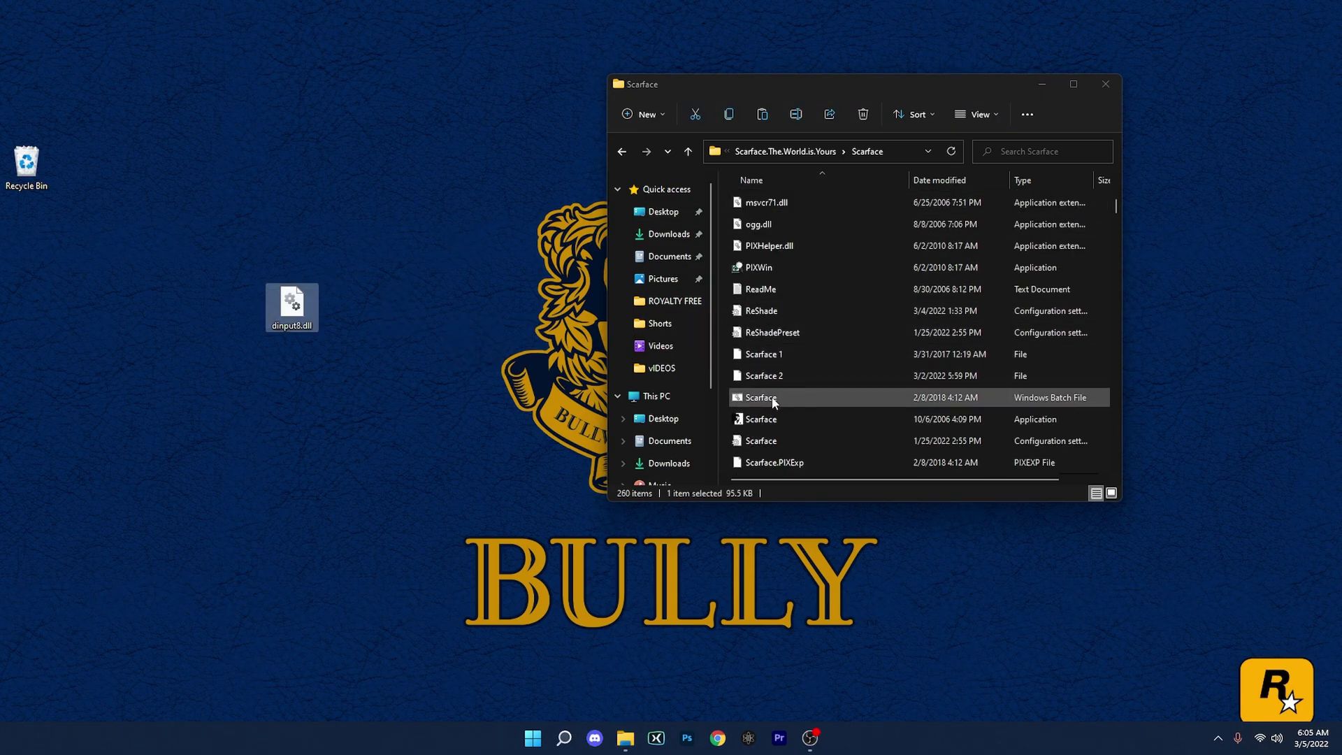
scroll(773, 413, up, 1)
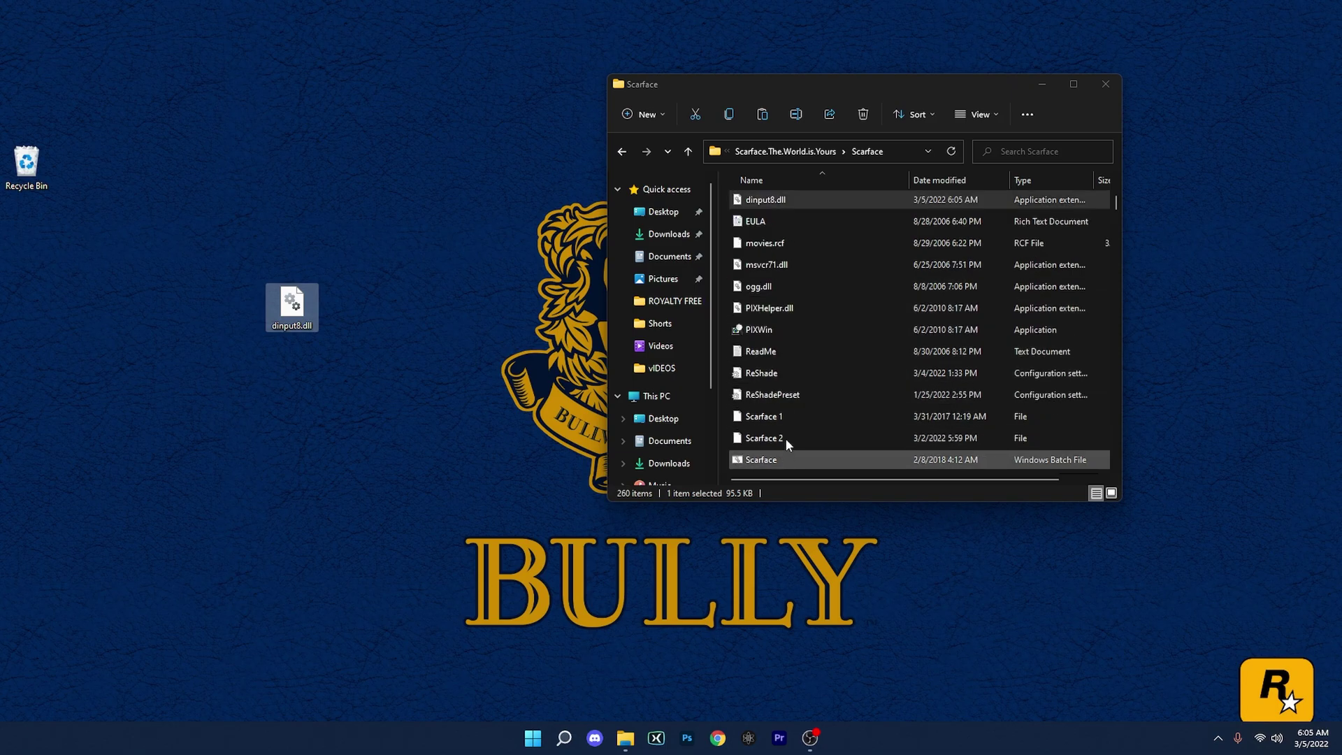
scroll(785, 437, down, 1)
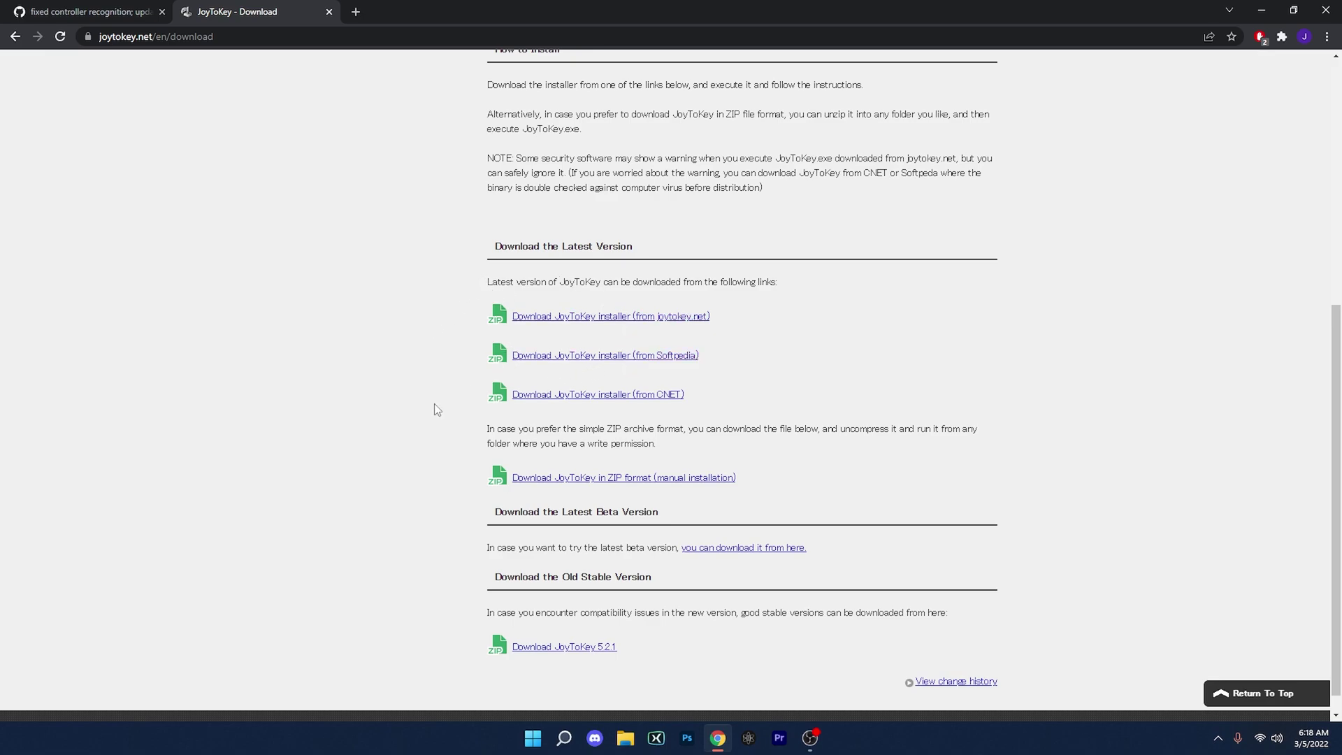
scroll(434, 409, down, 1)
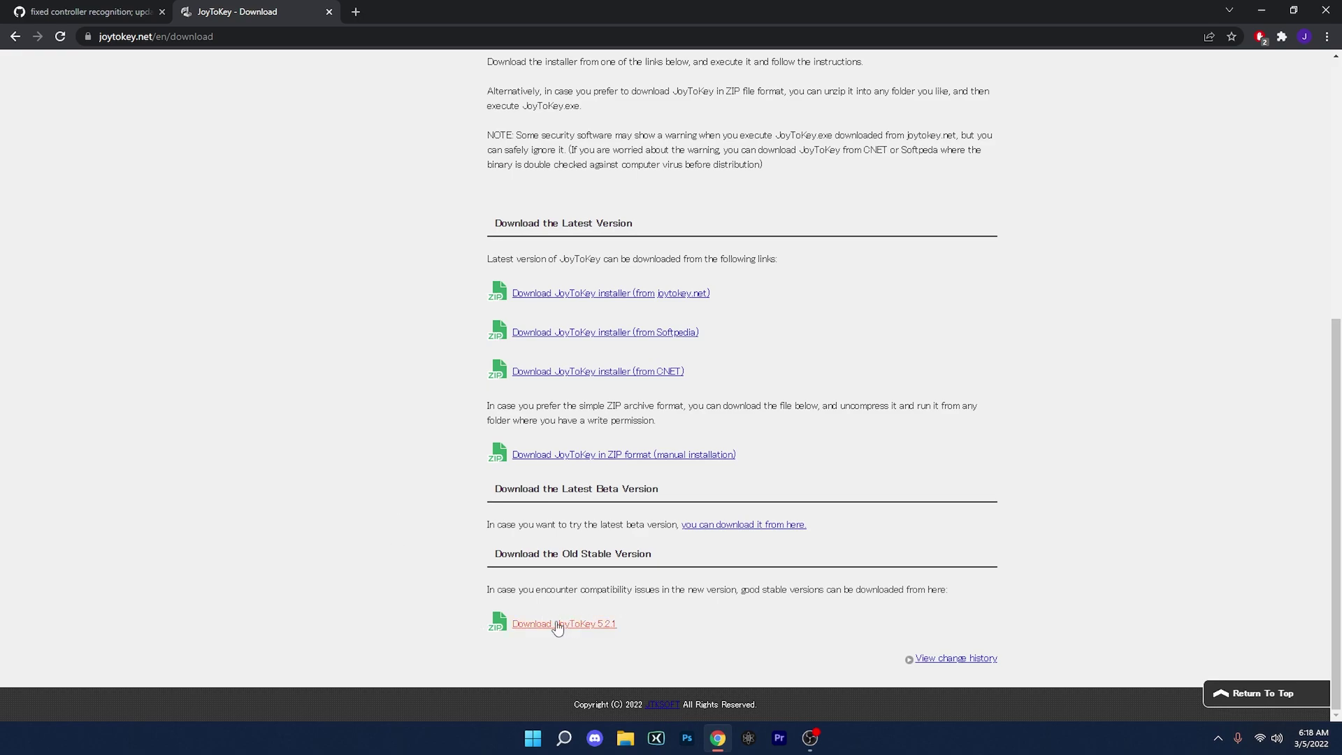
drag(523, 554, 673, 582)
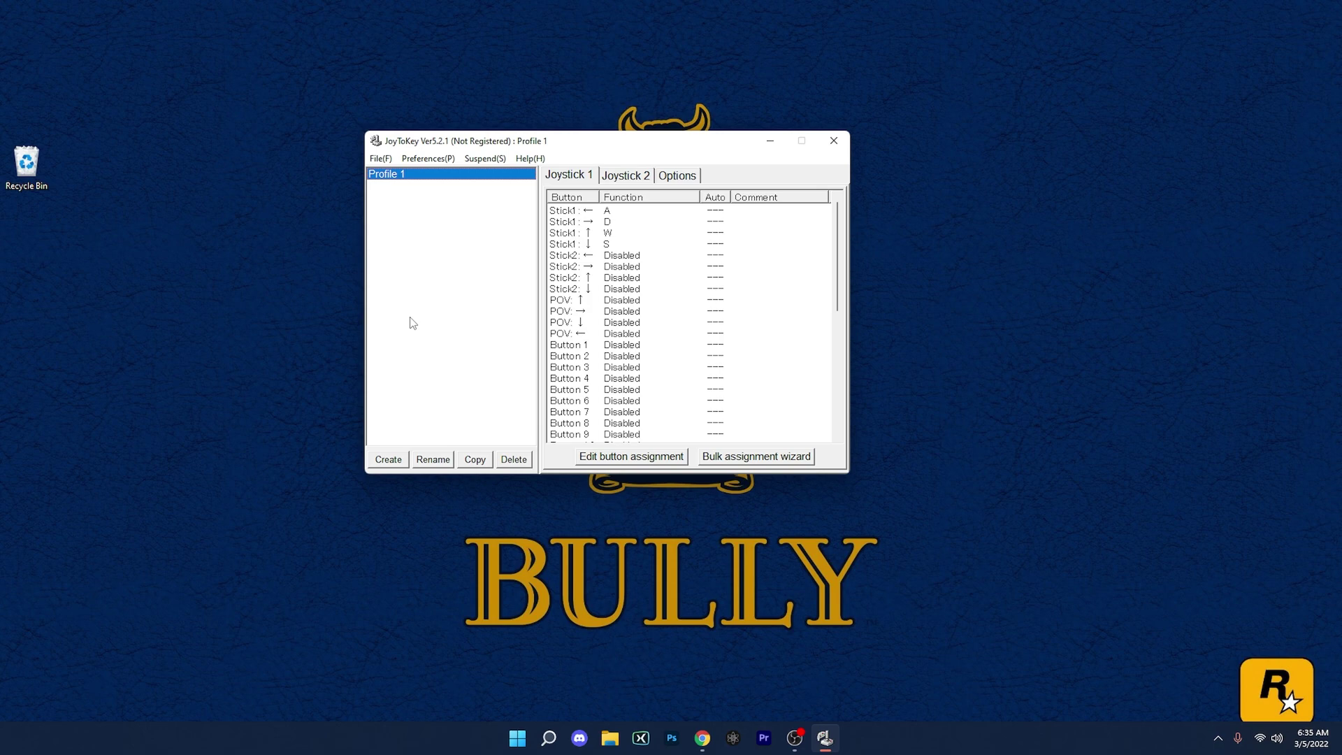
drag(585, 142, 592, 193)
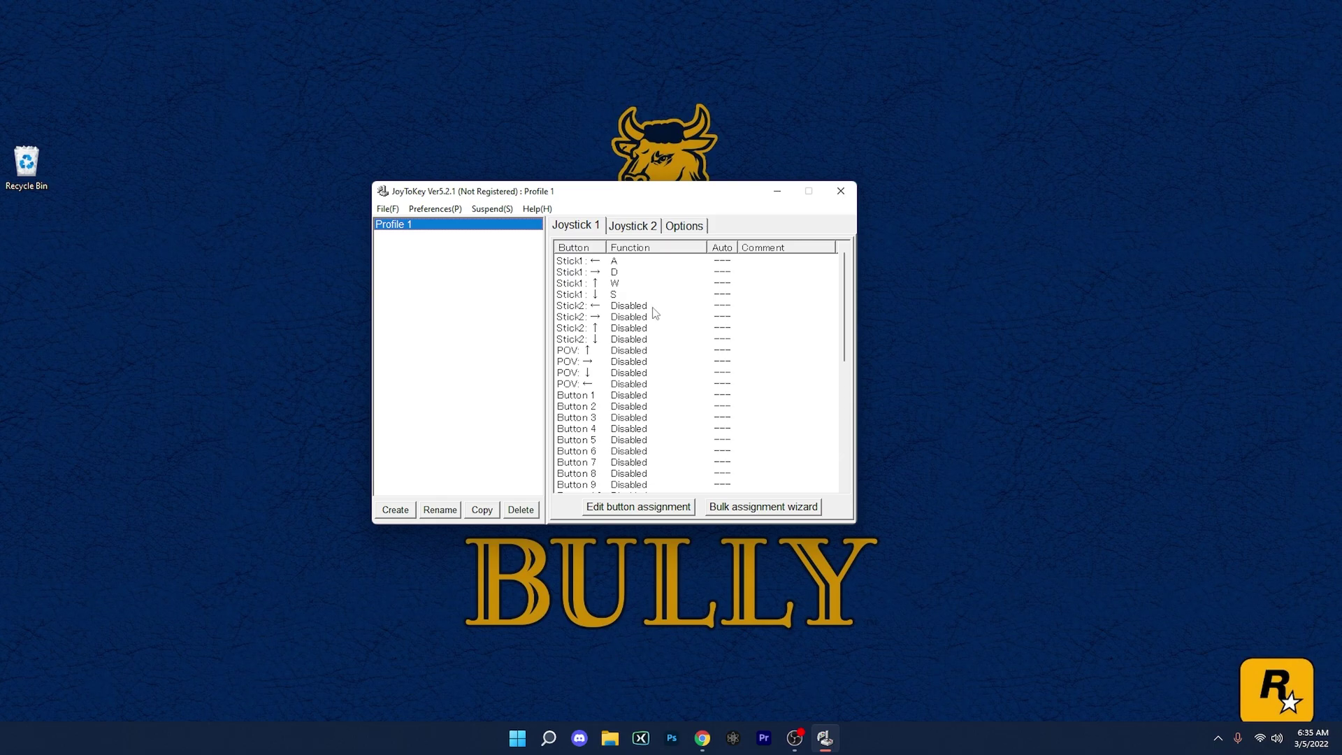
click(614, 264)
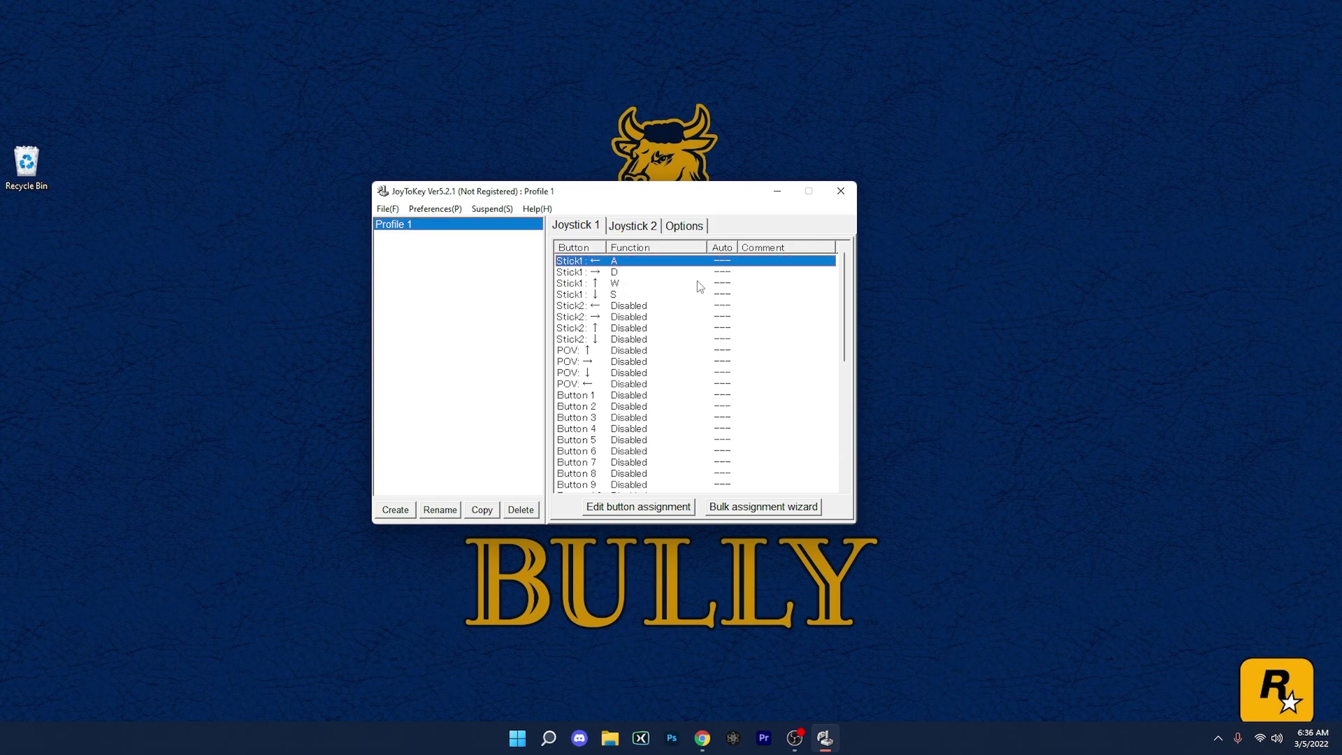
click(633, 516)
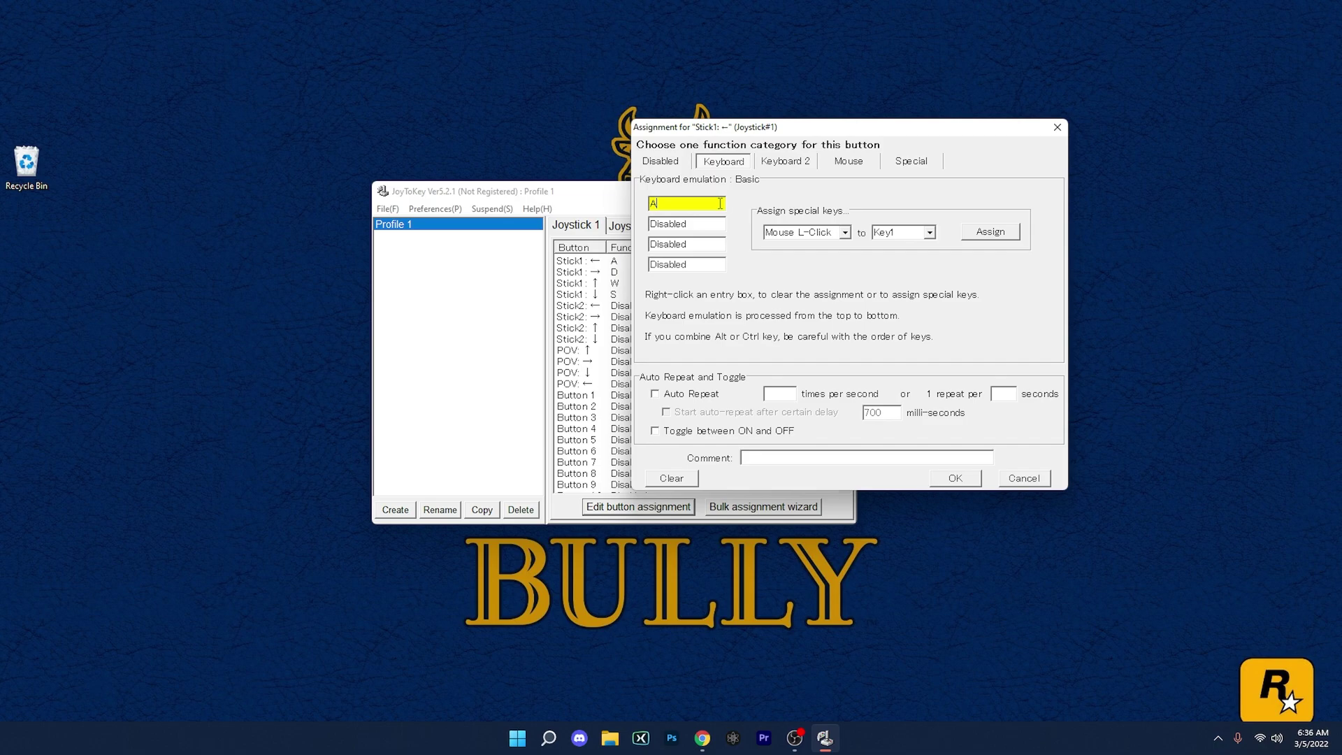
key(Return)
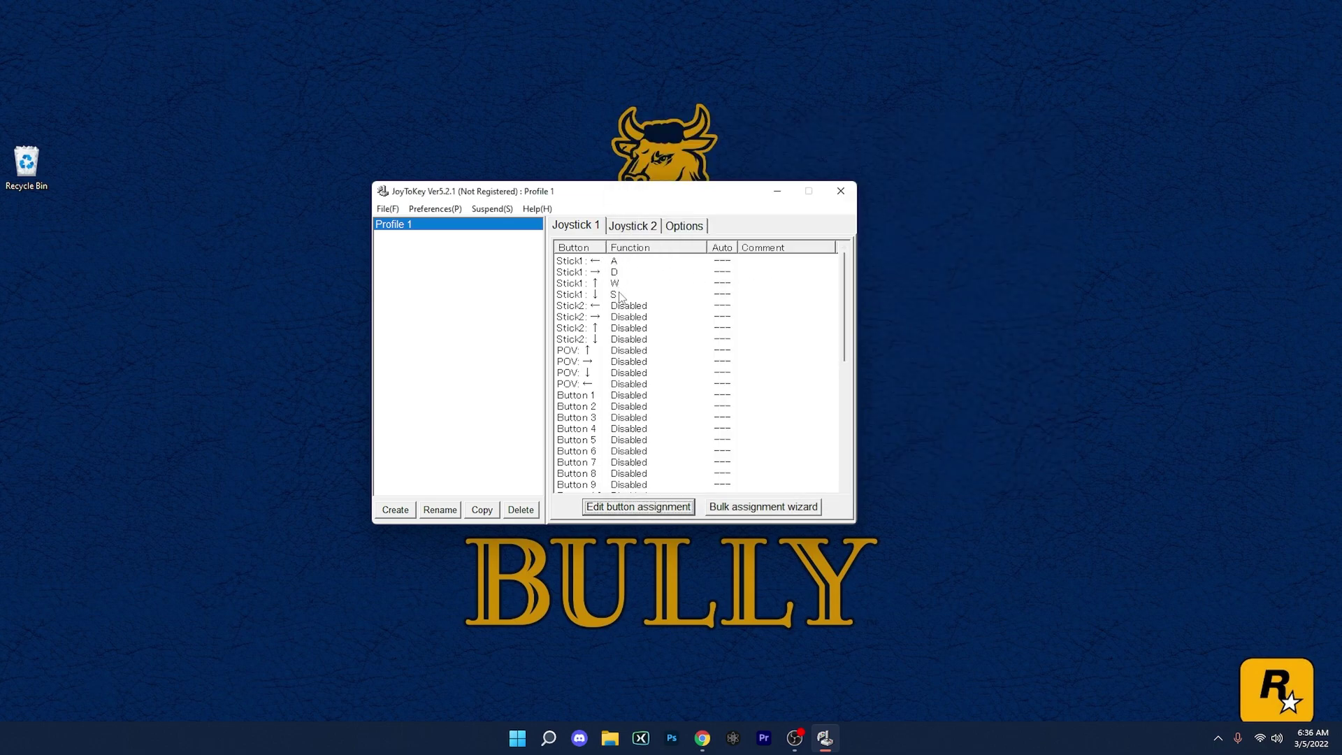
click(483, 249)
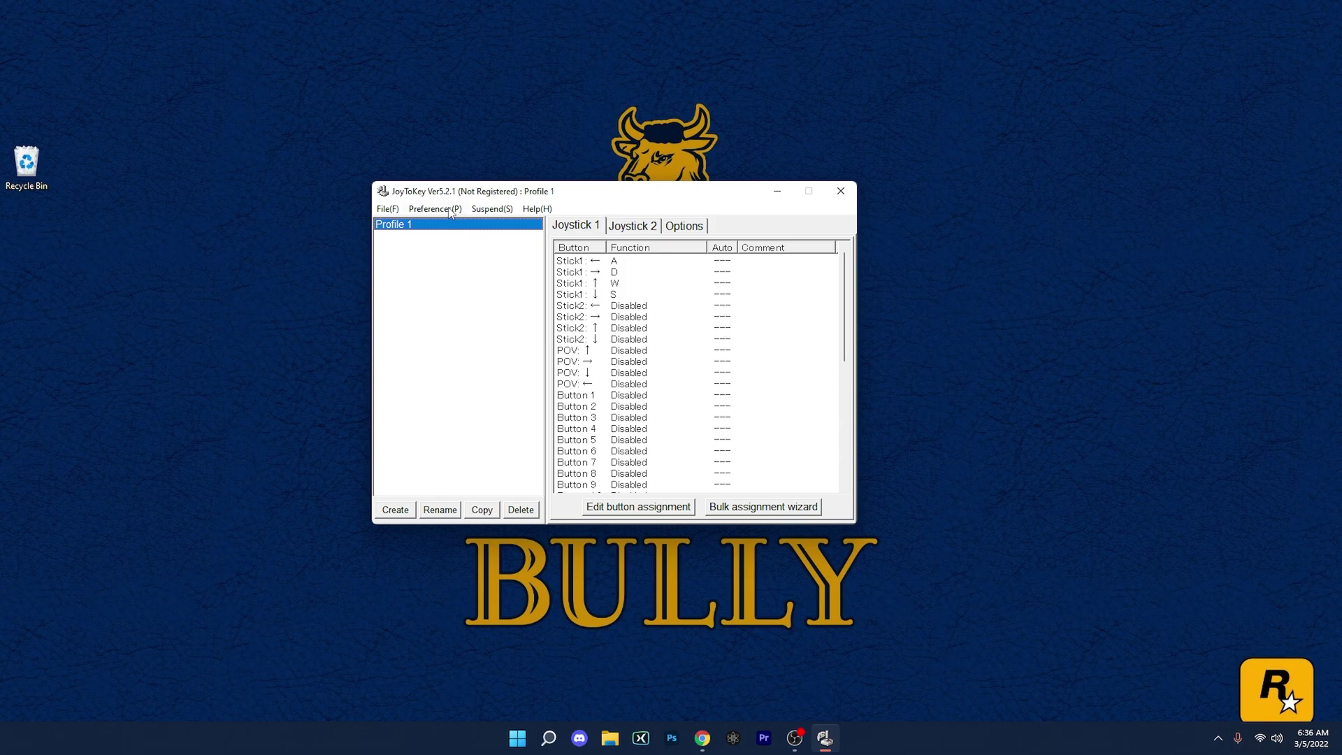
- Open the profile-to-application associations list and the Scaface entry for editing
click(449, 210)
click(454, 245)
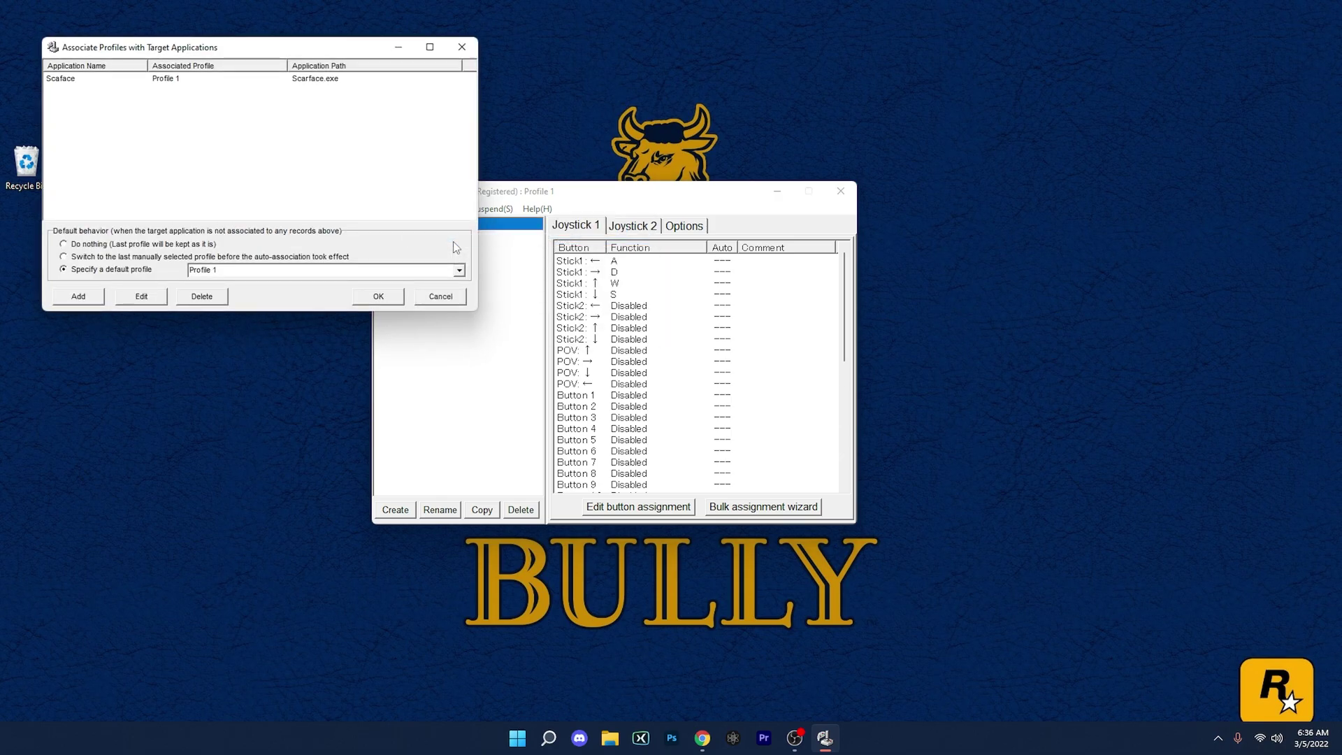
drag(344, 50, 651, 127)
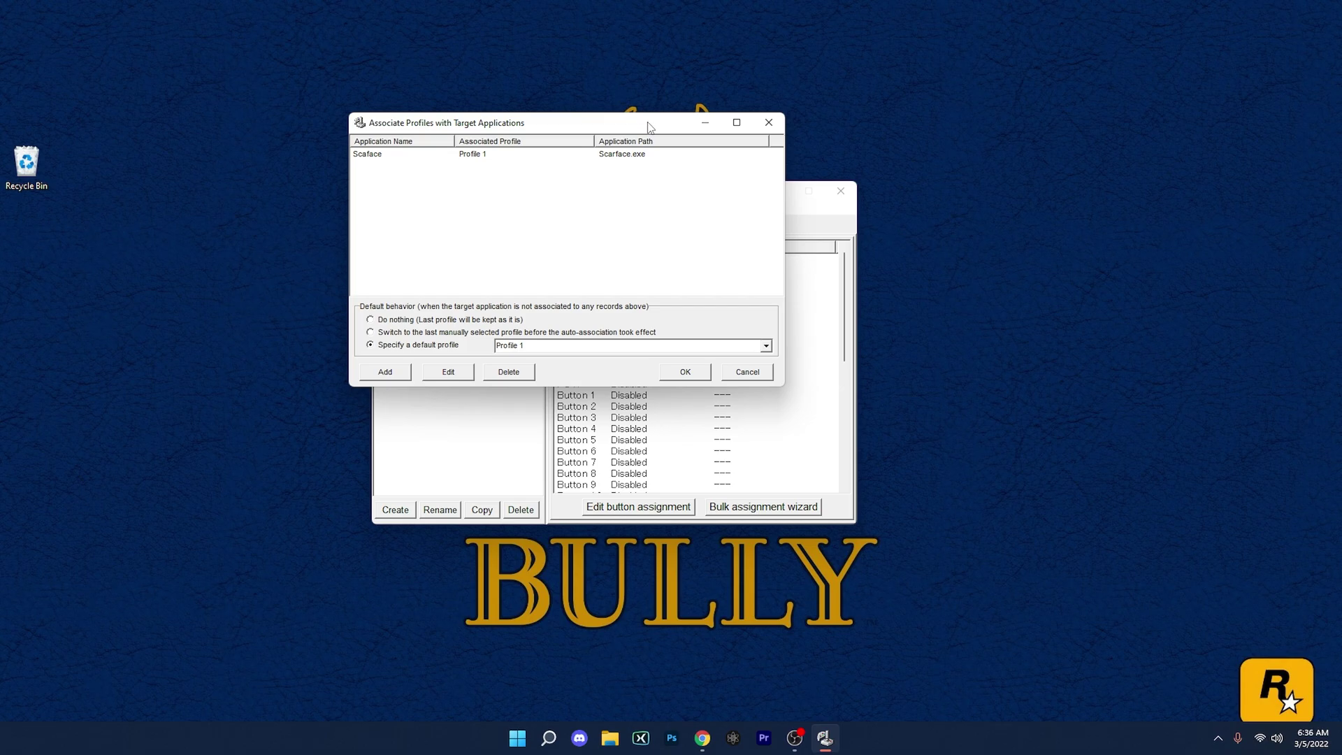
click(529, 161)
click(448, 371)
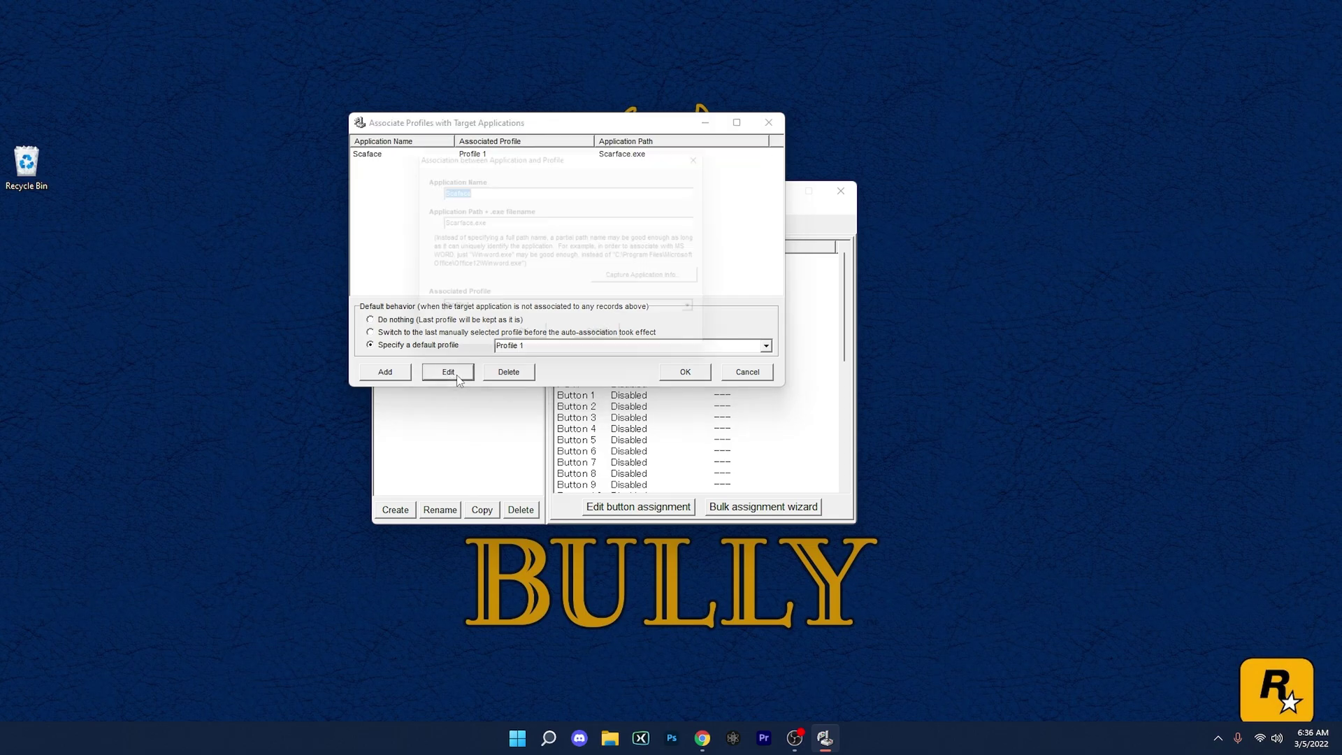
- Keep the Scaface association on Scarface.exe with Profile 1 and save the associations
drag(567, 160, 547, 147)
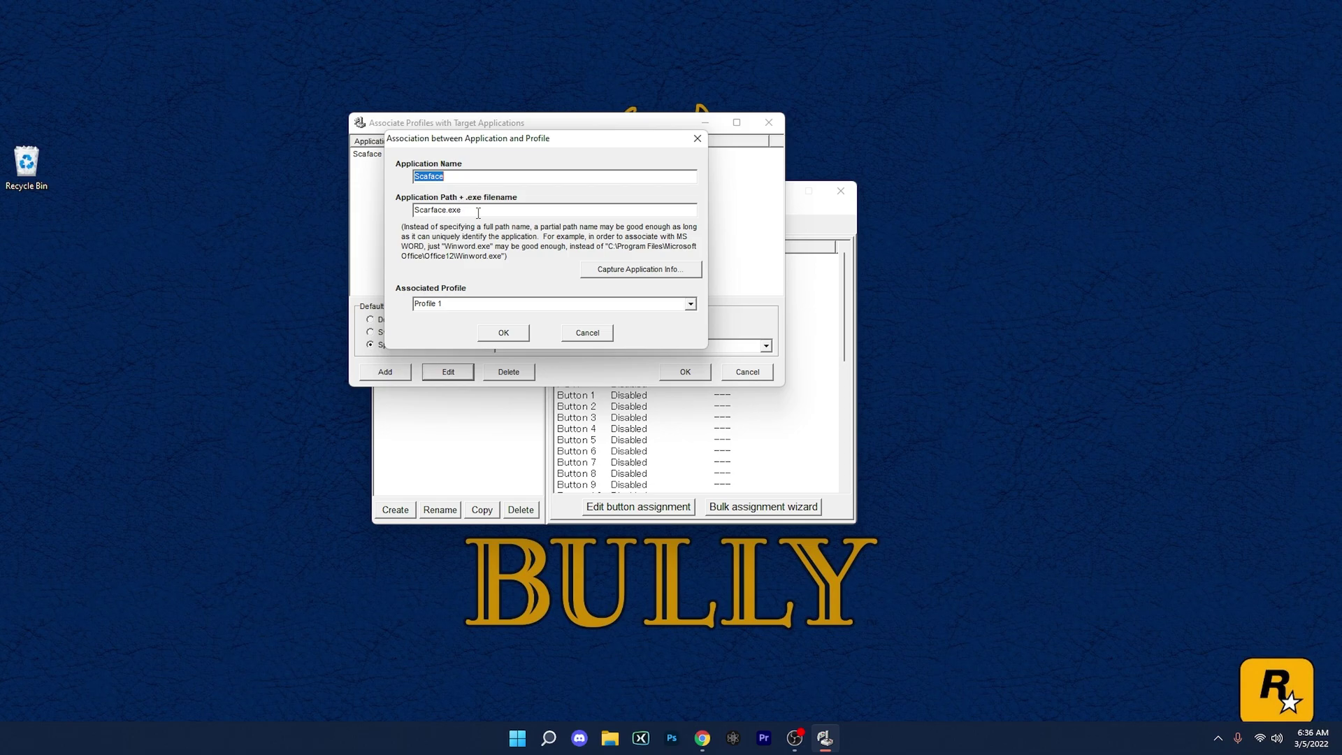
click(621, 275)
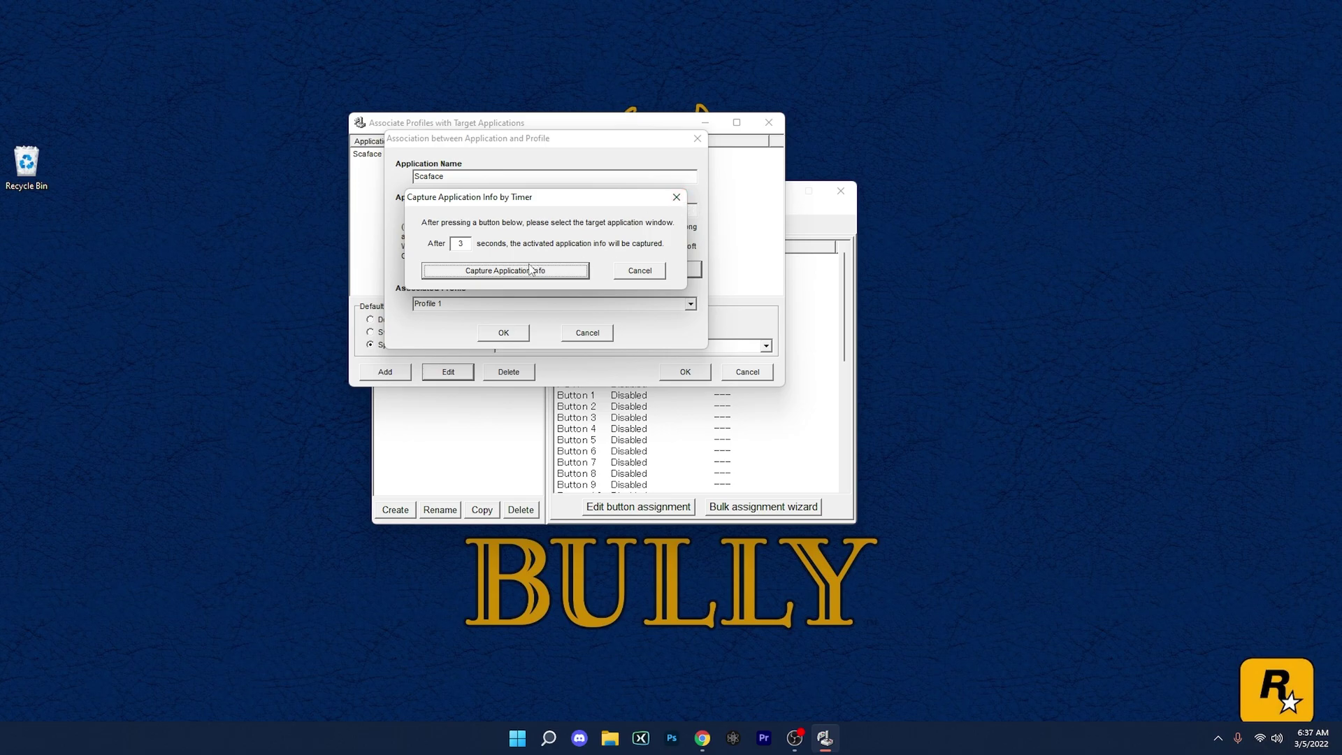
click(676, 198)
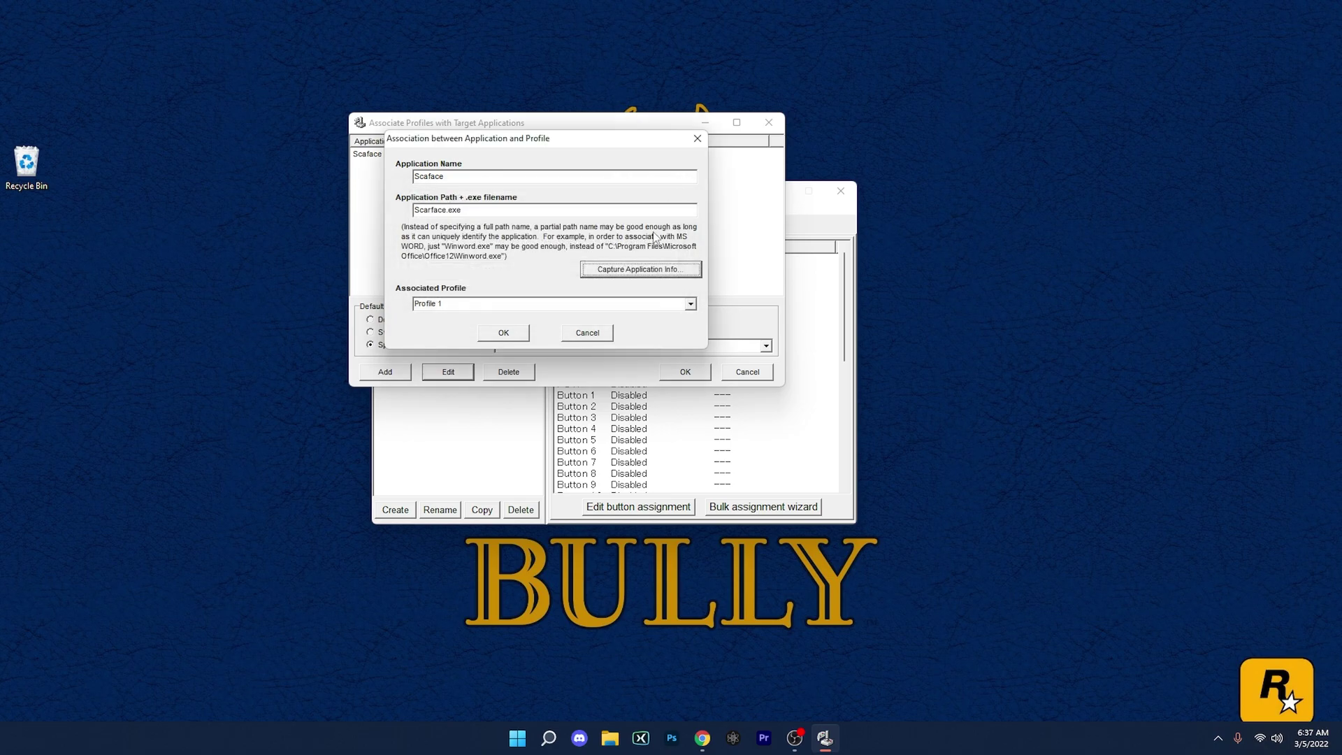
click(691, 304)
click(657, 331)
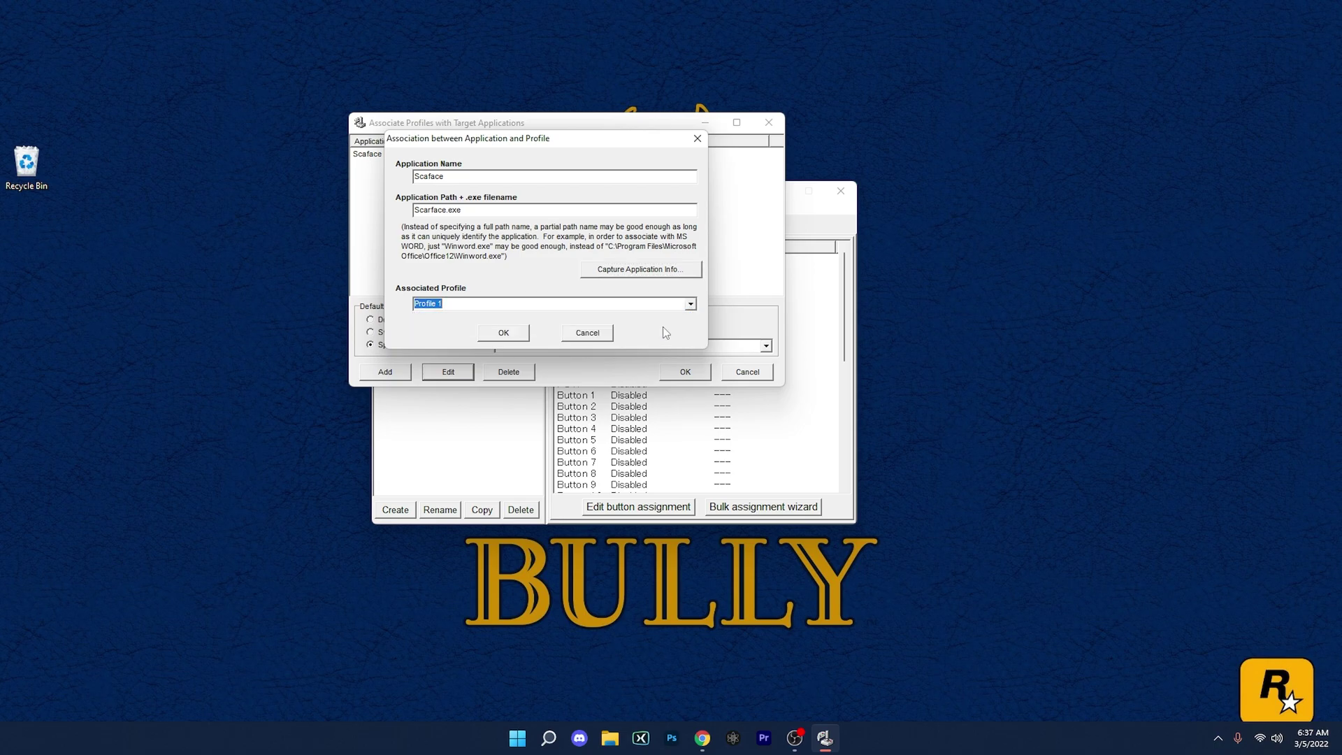
click(523, 332)
click(692, 372)
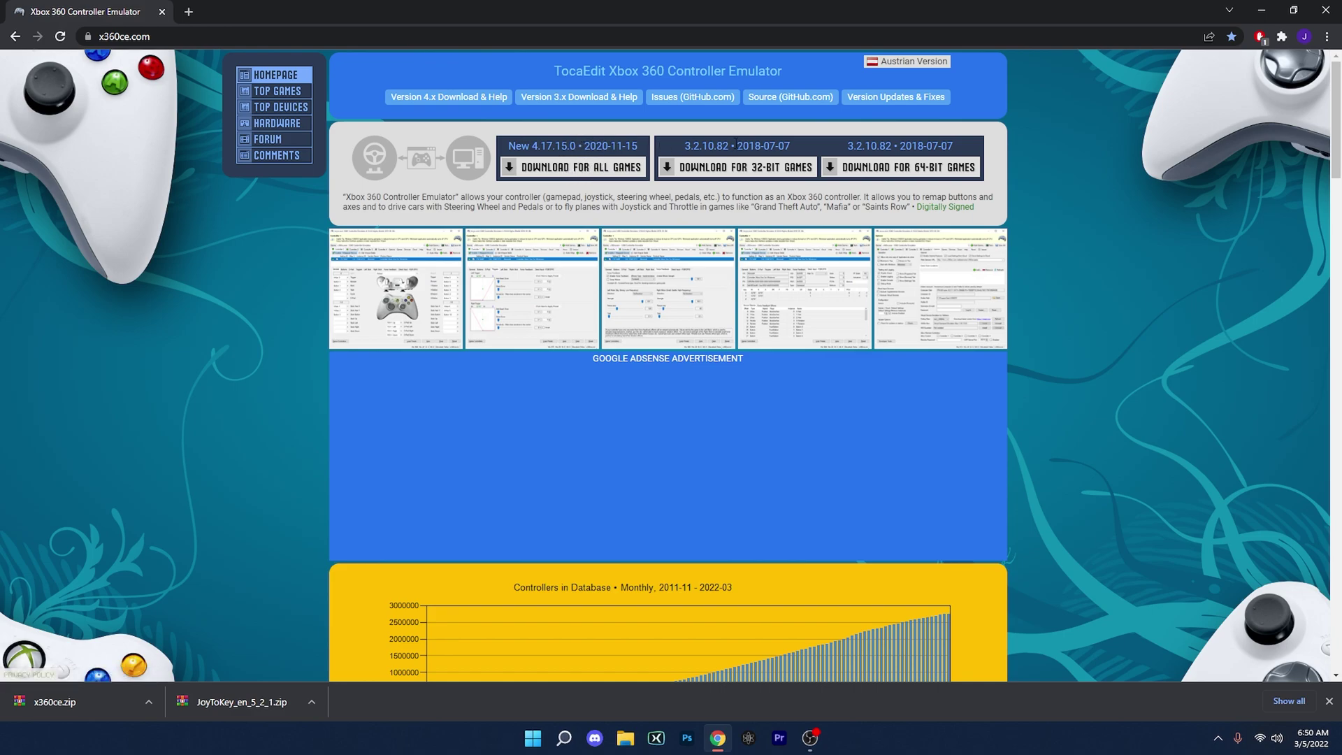
- Start the 'Download for all games' download of x360ce 4.17.15.0
click(583, 170)
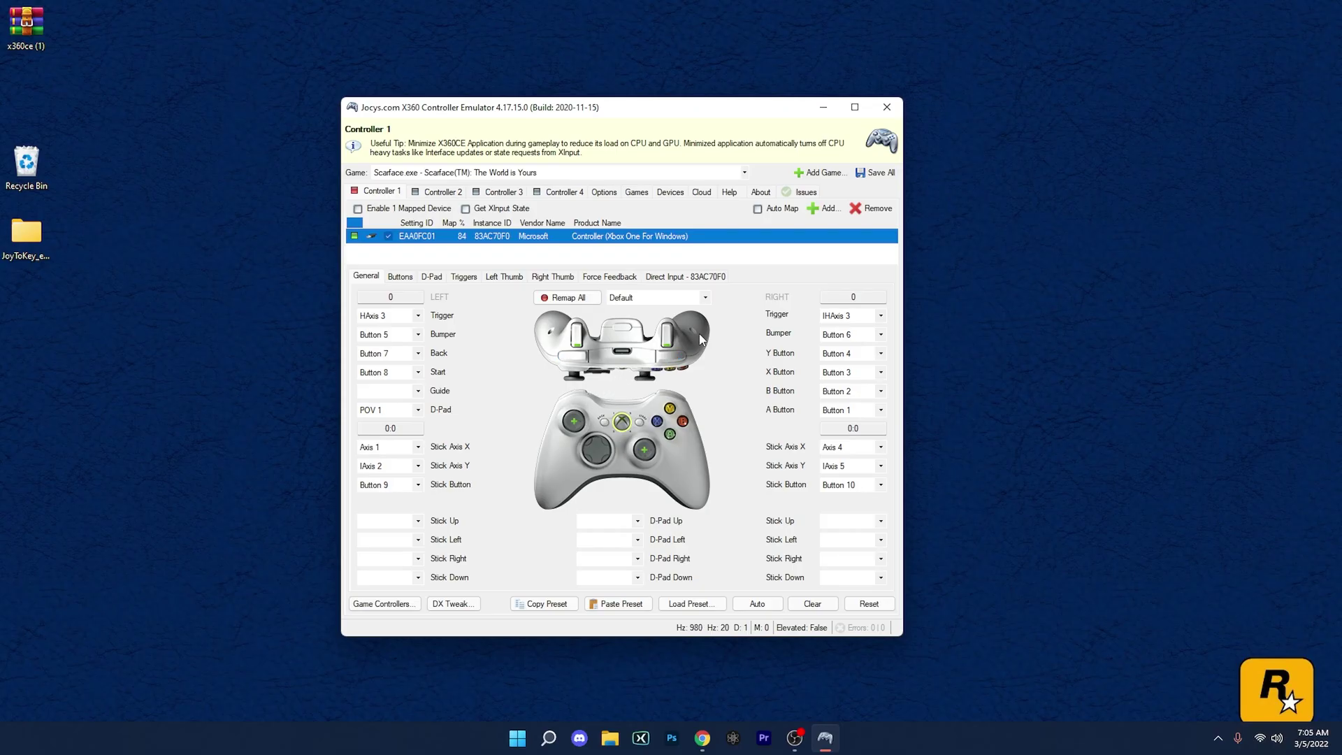
- Add Scarface.exe to x360ce's games list and return to the Controller 1 page
drag(627, 112, 644, 122)
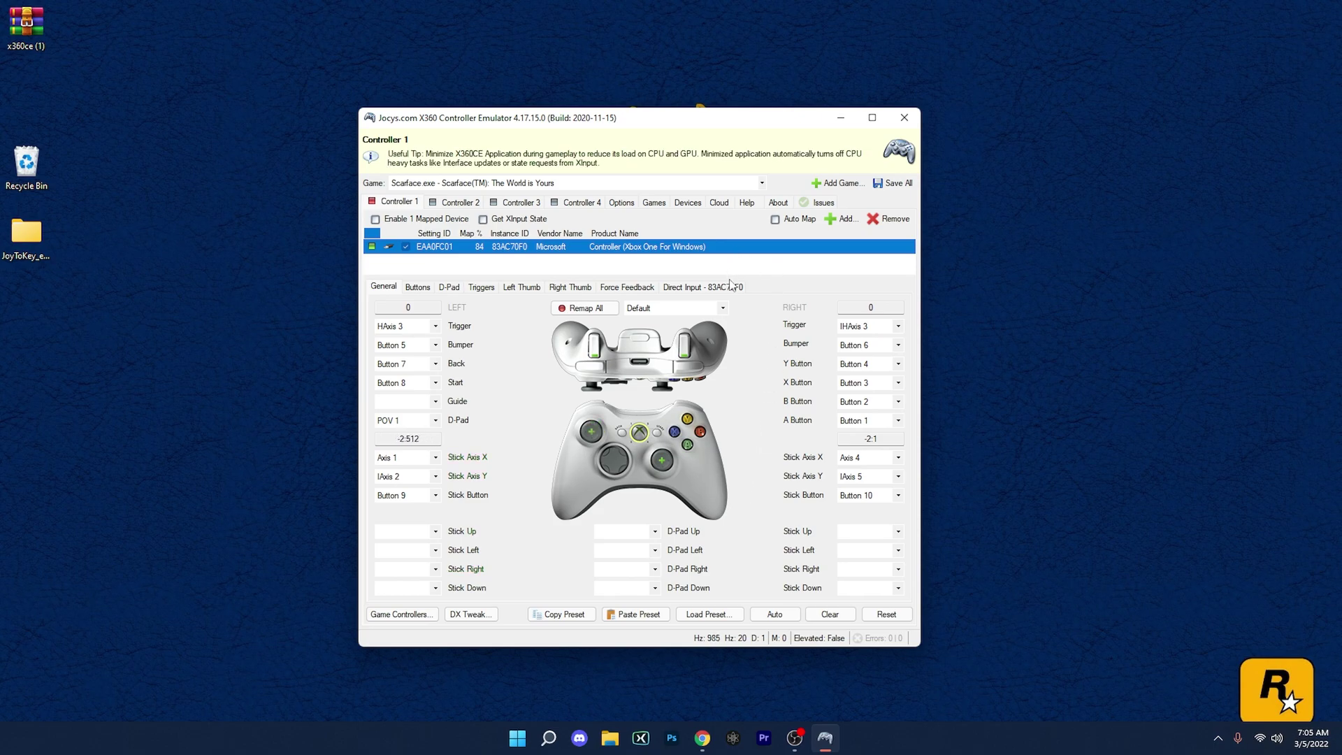
click(828, 185)
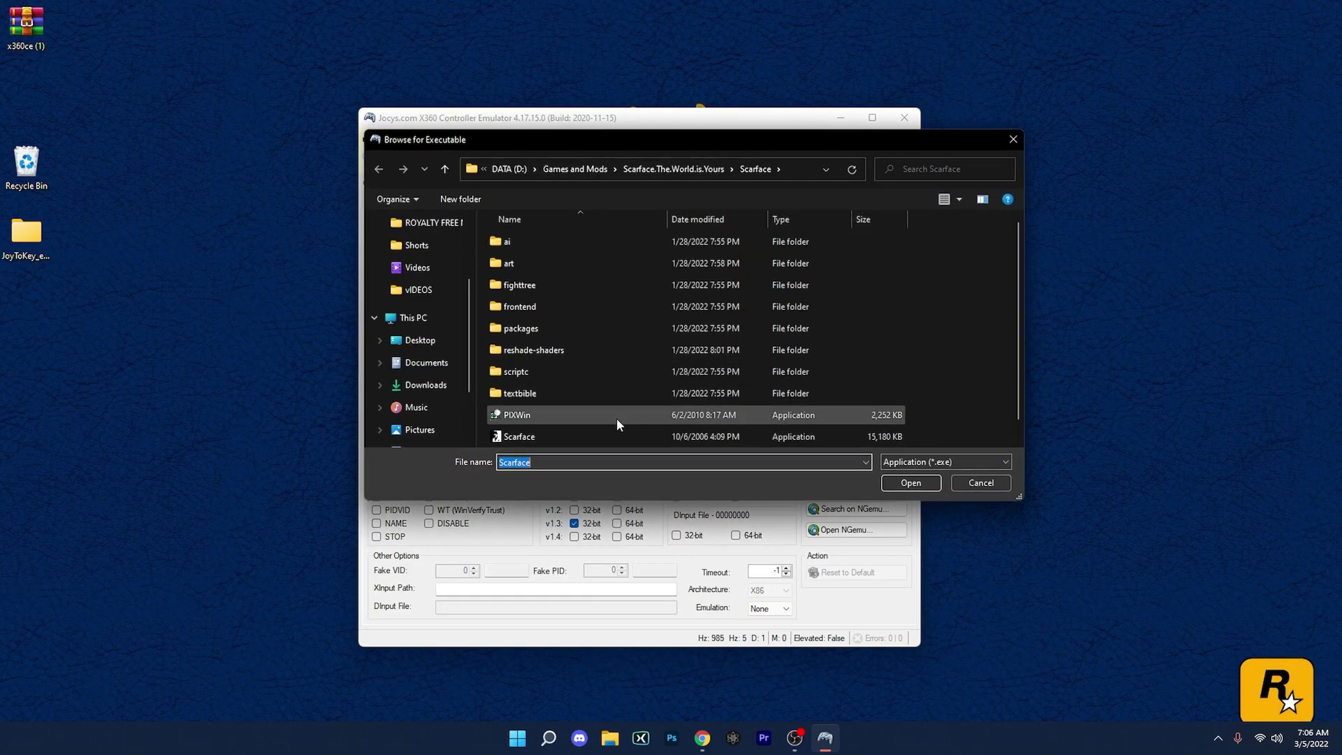
click(907, 482)
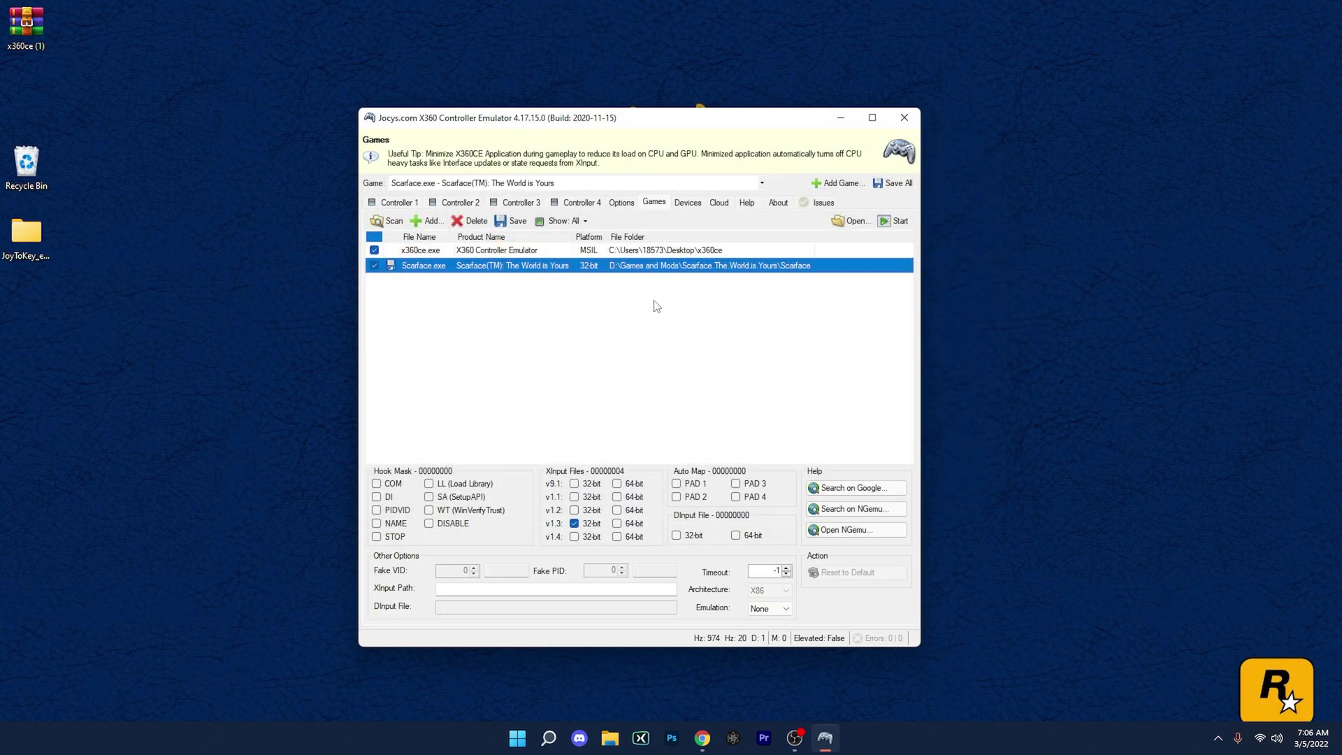
click(393, 203)
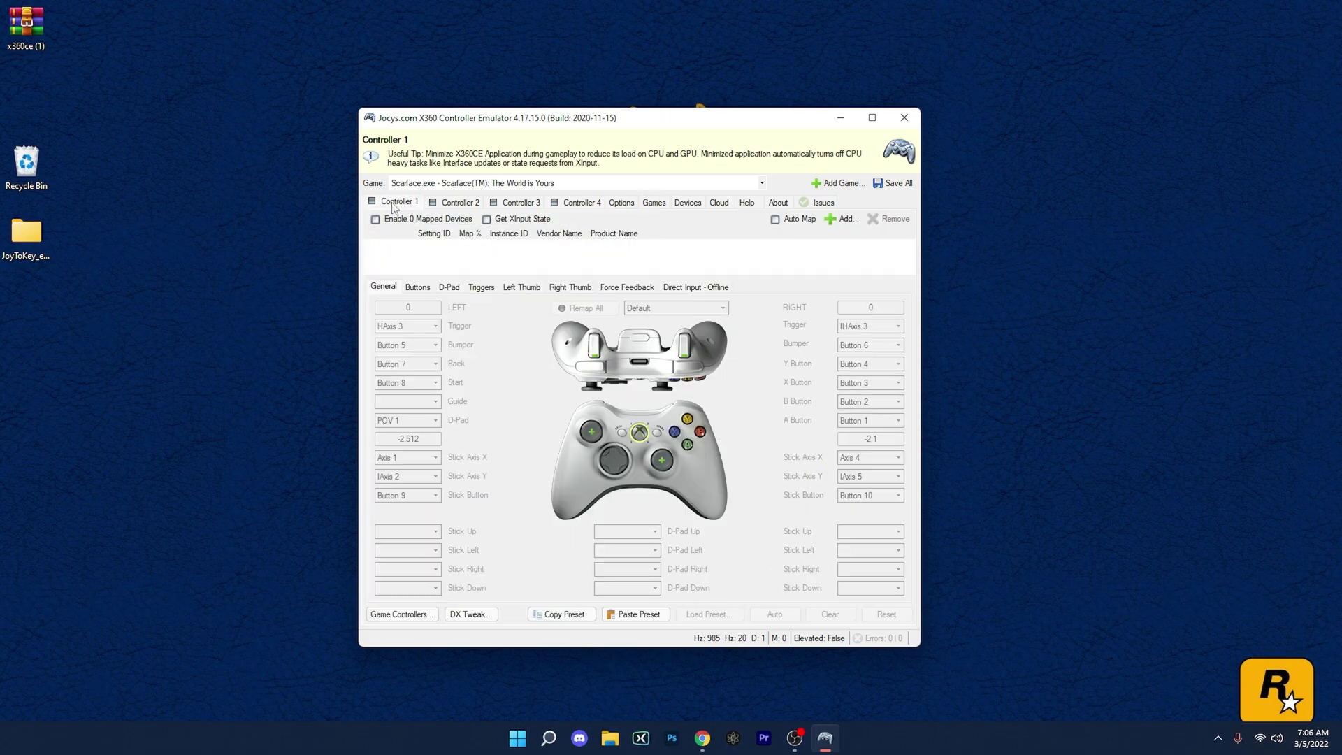